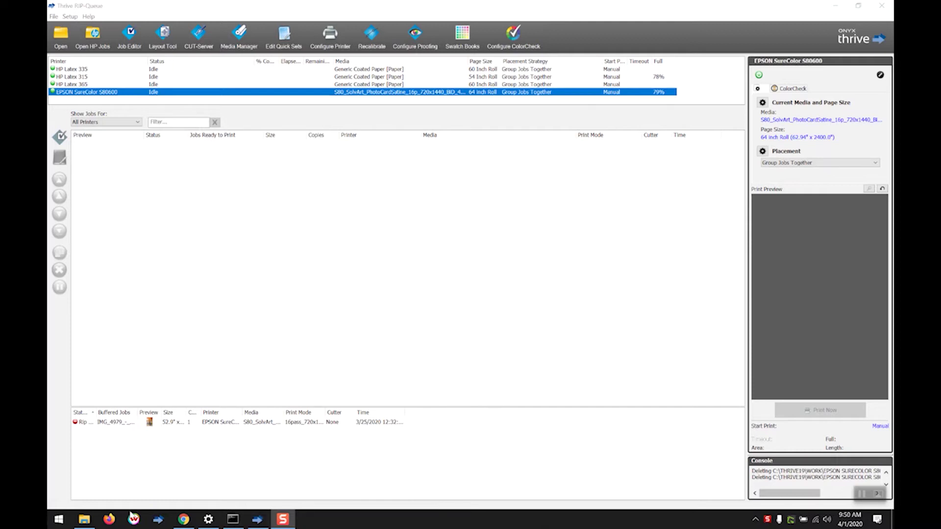
- Browse in File Explorer to C:\Thrive19\Input through BOOTCAMP (C:) and Thrive19
click(84, 520)
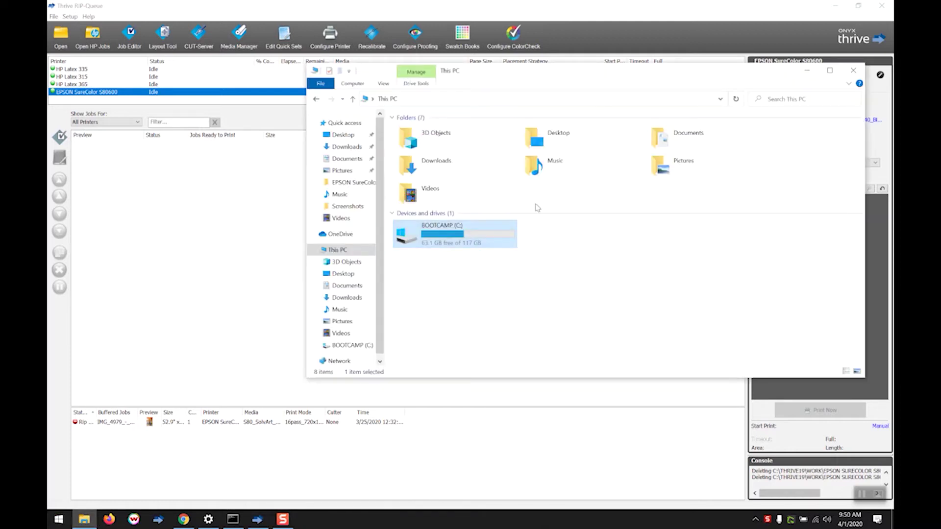
double_click(489, 250)
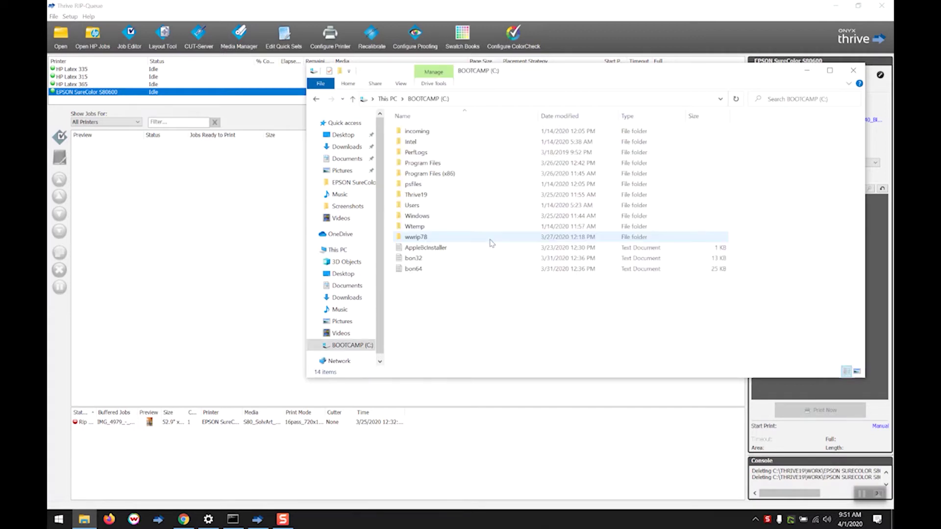
double_click(498, 196)
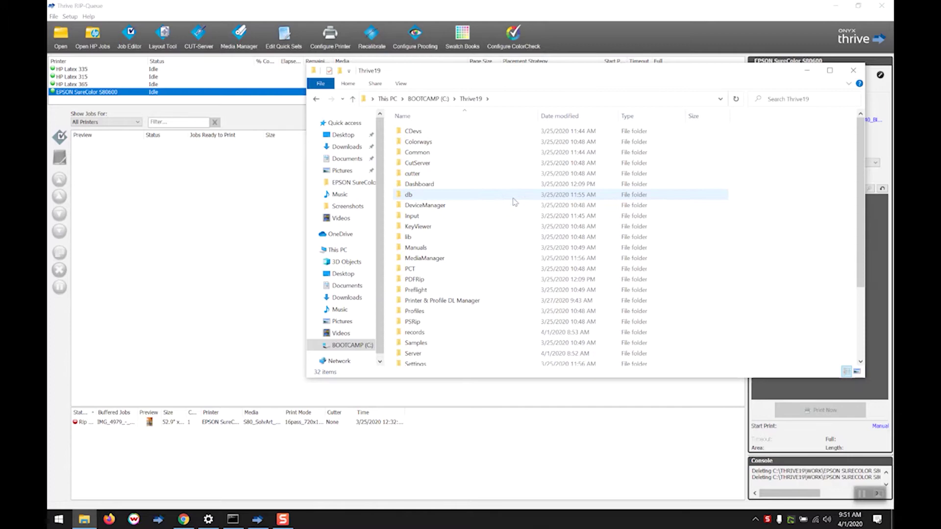
double_click(530, 218)
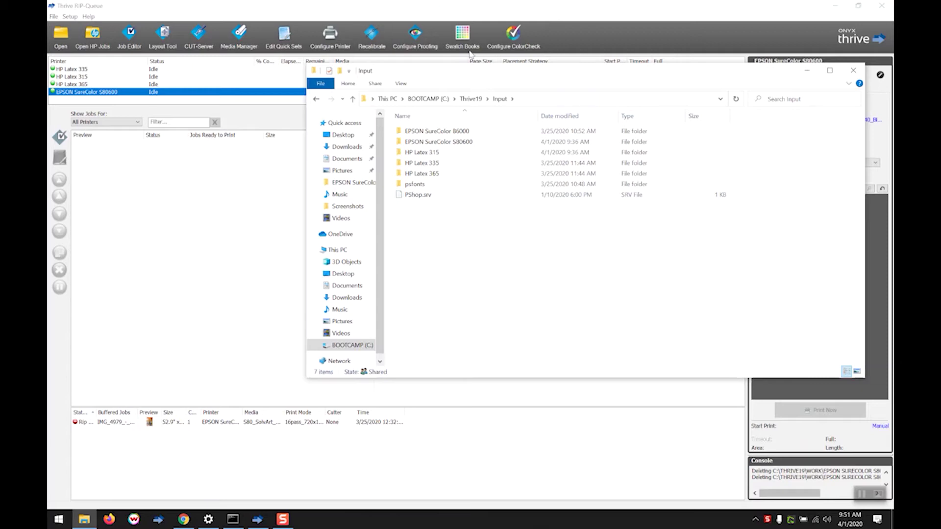
- Create a desktop shortcut to the EPSON SureColor S80600 hot folder
drag(441, 6, 844, 22)
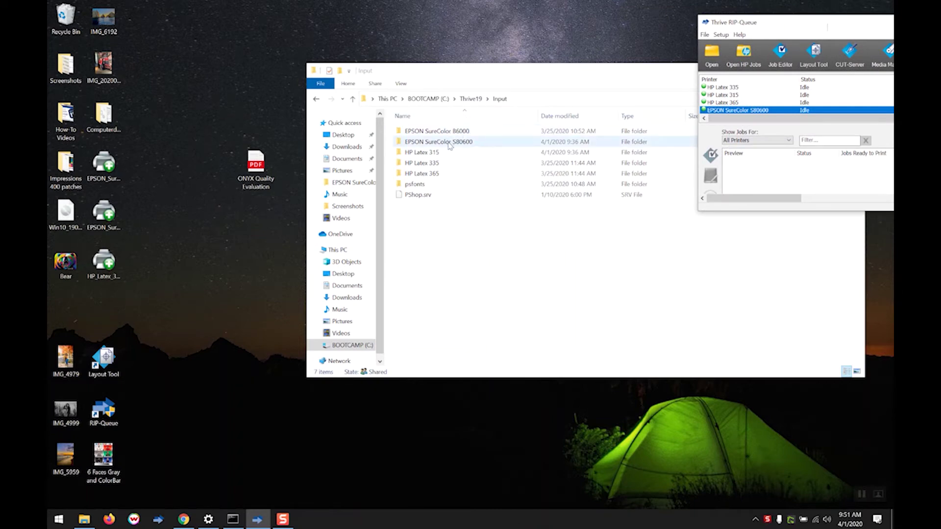
drag(449, 145, 216, 116)
click(244, 142)
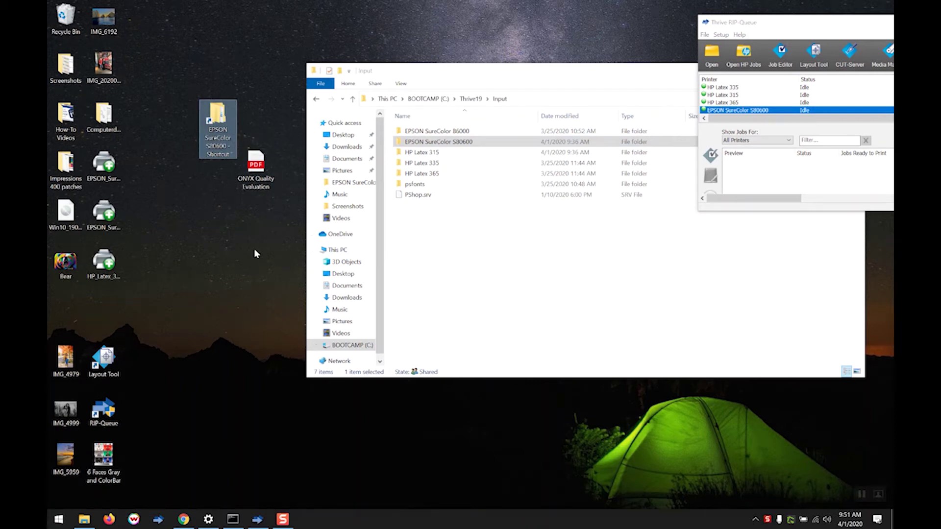
- Copy the ONYX Quality Evaluation PDF onto the S80600 shortcut to submit it
drag(258, 177, 215, 109)
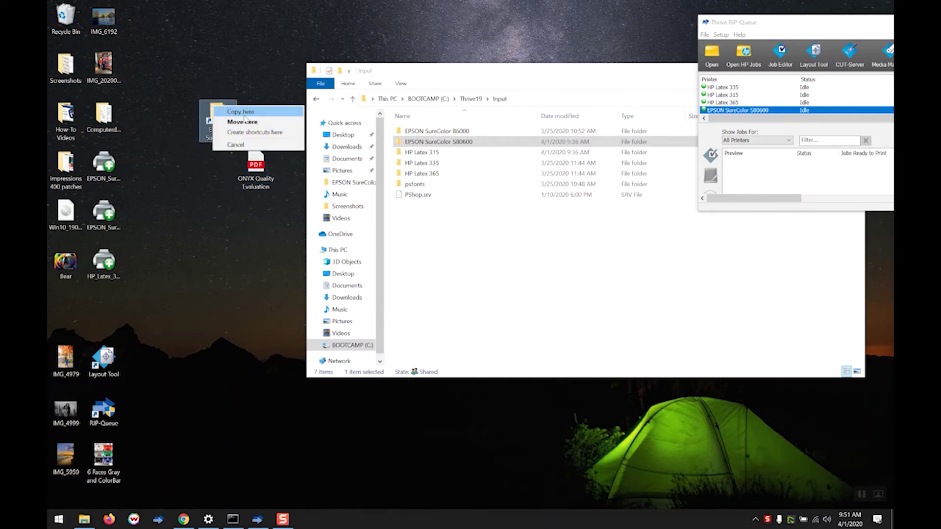
click(243, 112)
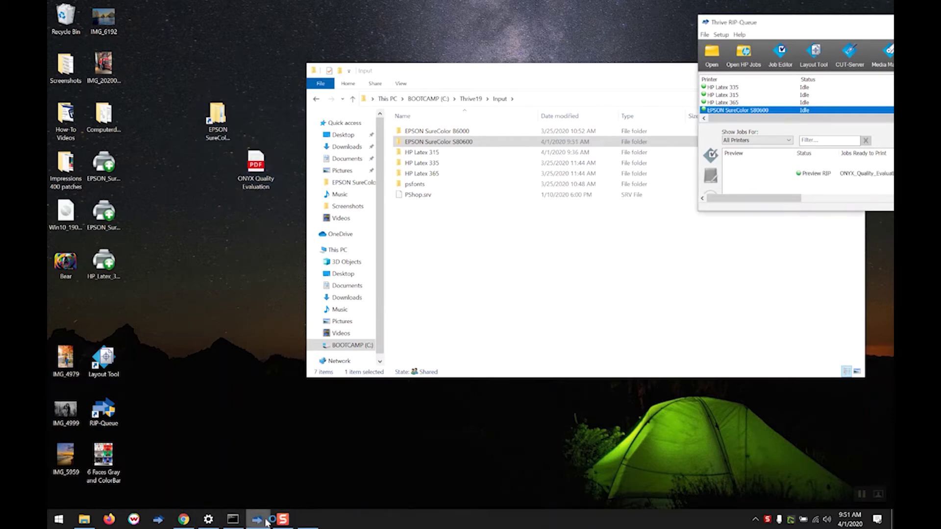
click(257, 520)
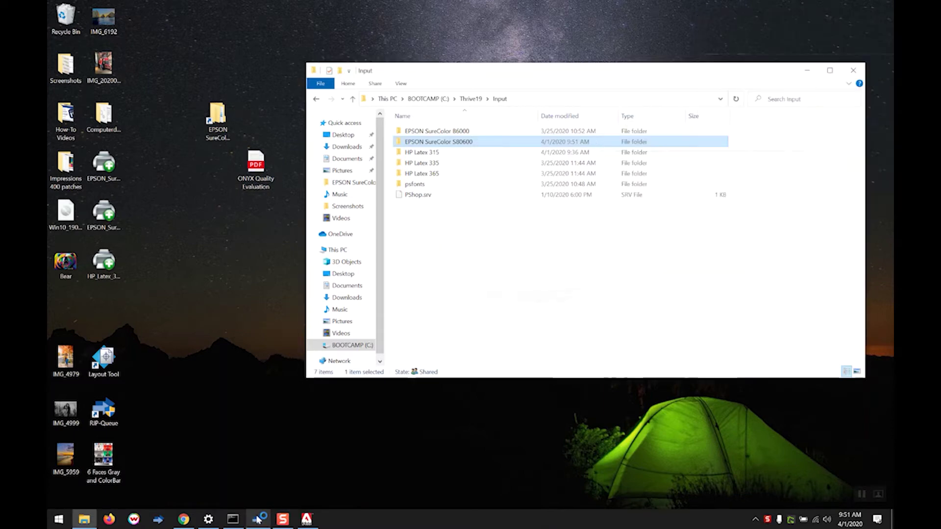
click(258, 519)
- Select the ONYX_Quality_Evaluation job and resize the RIP-Queue window to sit beside File Explorer
double_click(749, 23)
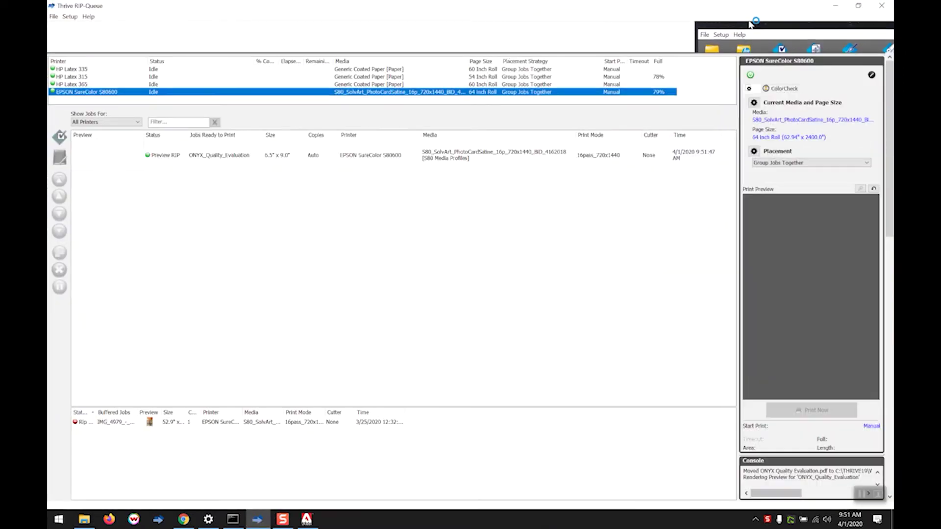
click(258, 155)
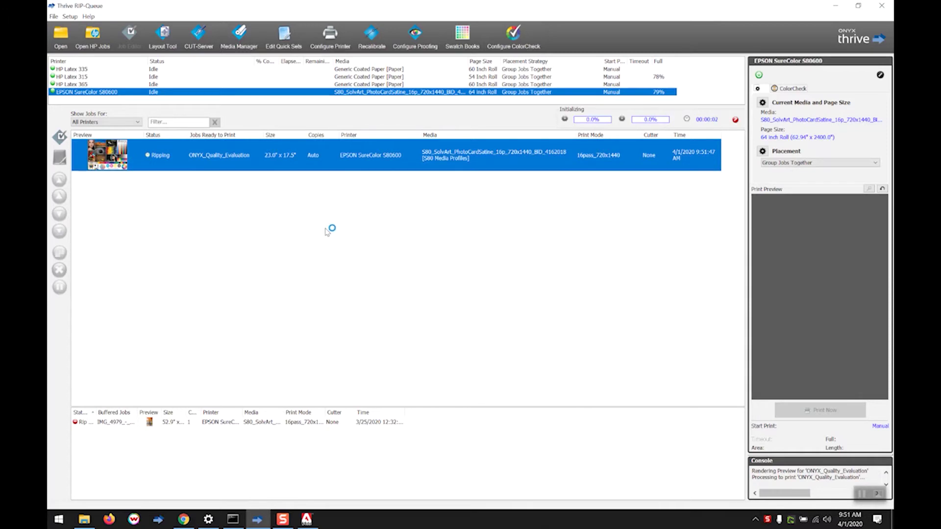
double_click(181, 8)
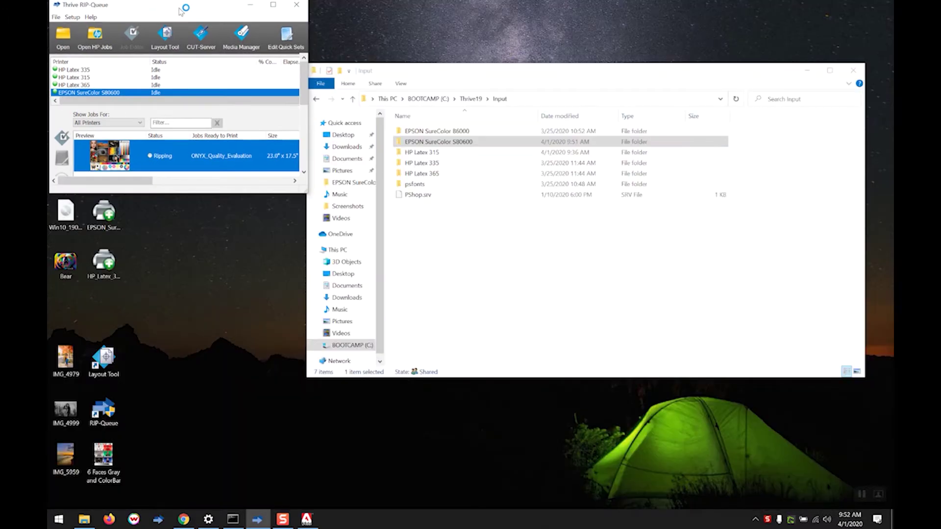
drag(193, 14, 274, 40)
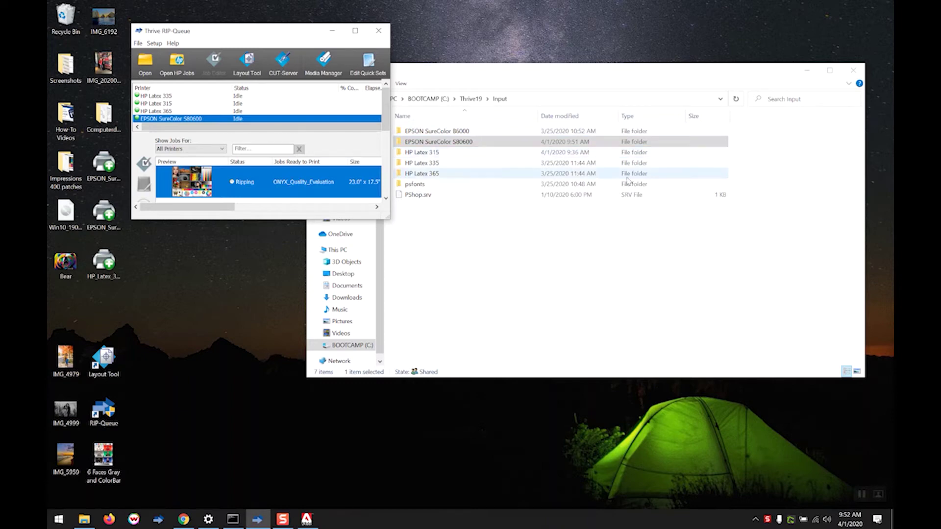
drag(388, 215, 538, 344)
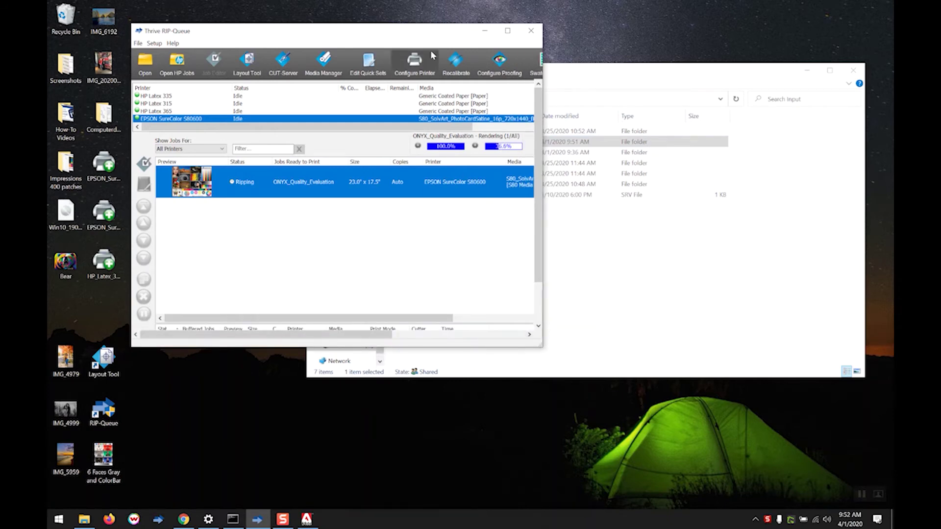
- Review the S80600's 3 Copies and Resize to 16 inch width quick sets, then return to the Input folder
click(372, 67)
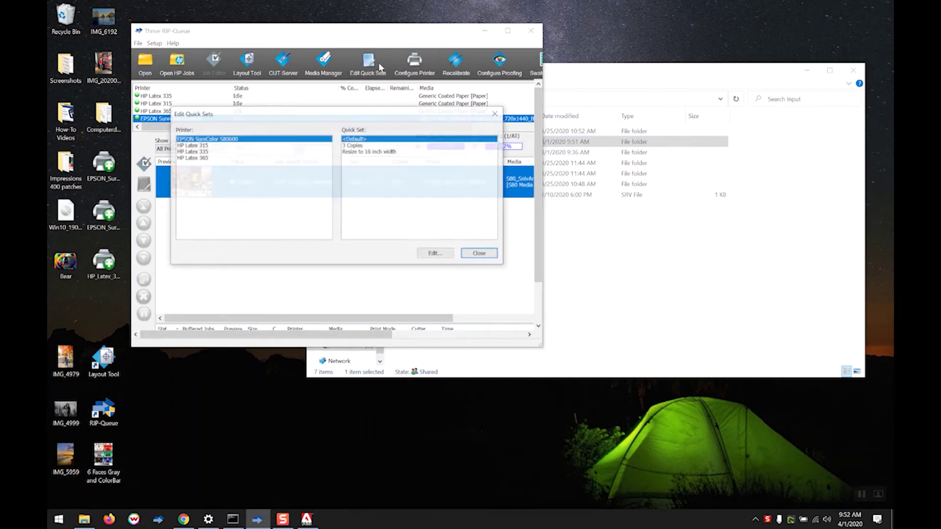
click(369, 146)
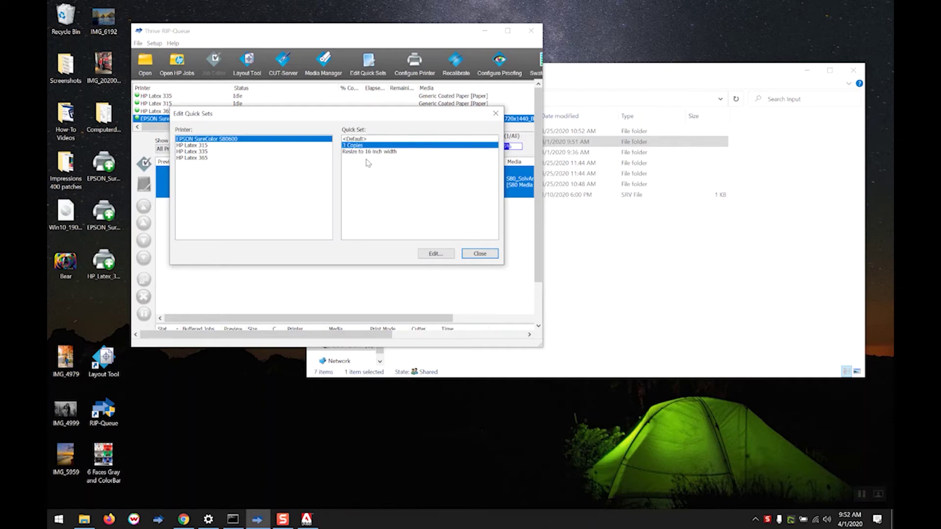
click(368, 152)
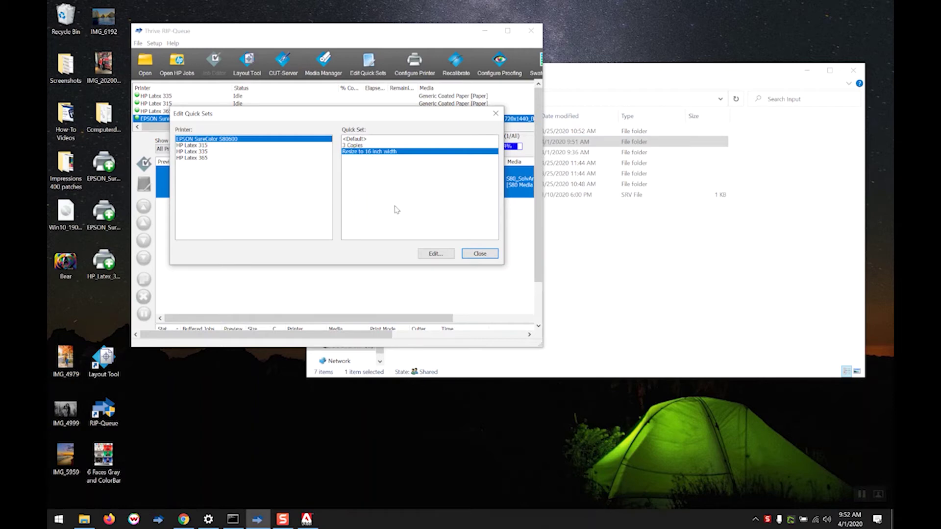
click(481, 254)
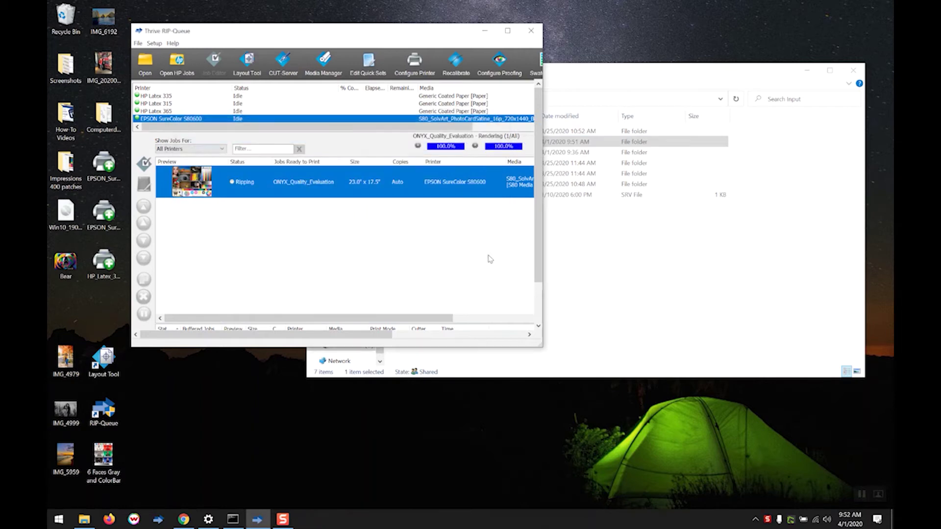
click(667, 273)
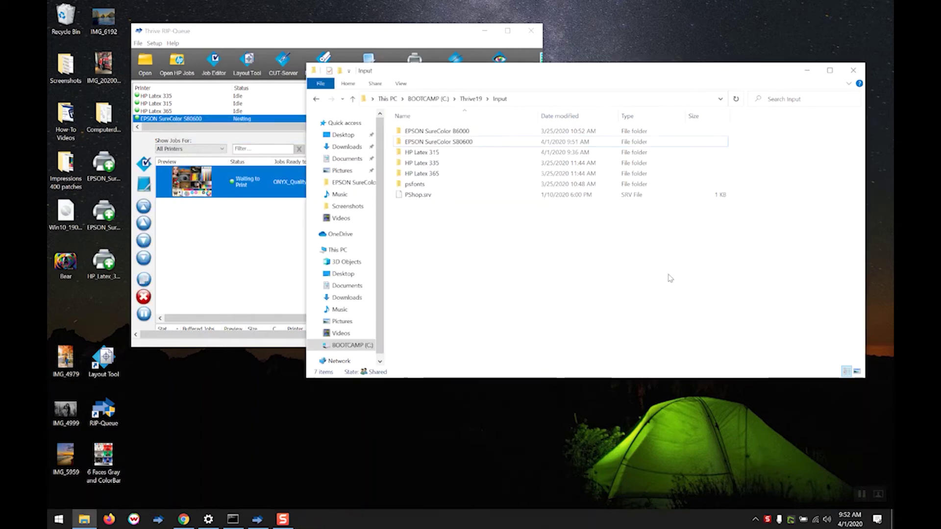
- Create desktop shortcuts to the 3 Copies and Resize to 16 inch width hot folders
double_click(491, 143)
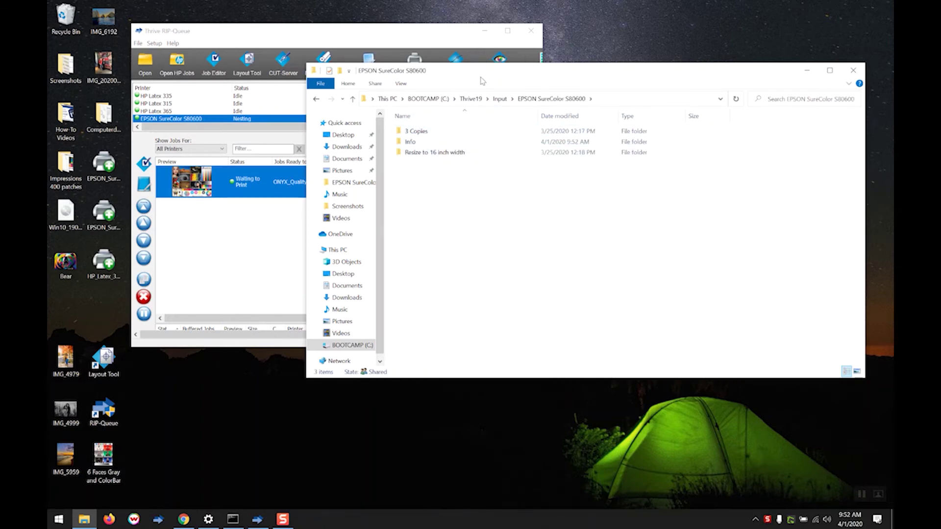
drag(489, 71, 516, 163)
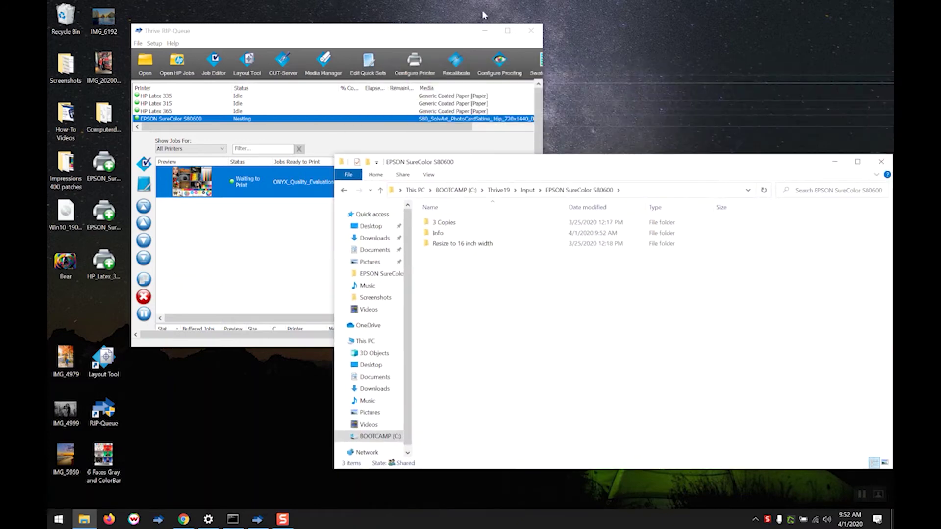
click(485, 30)
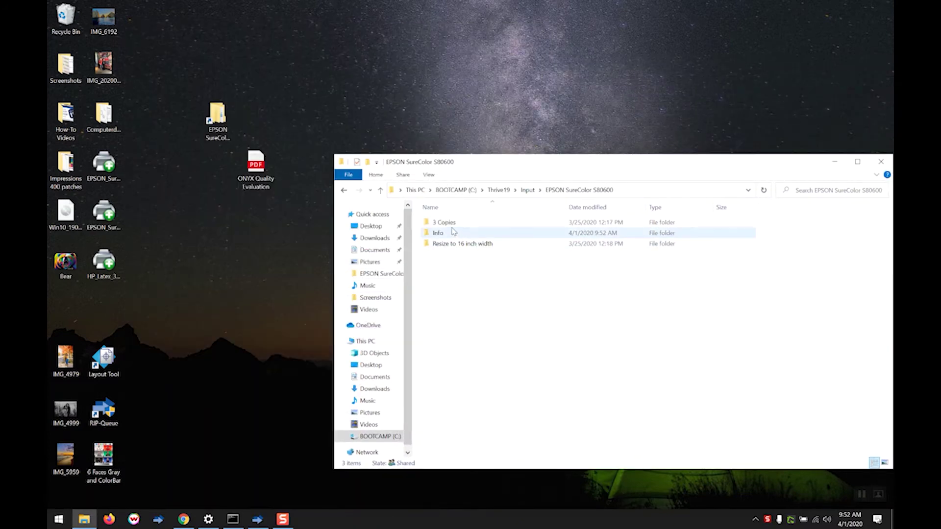
drag(443, 223, 211, 245)
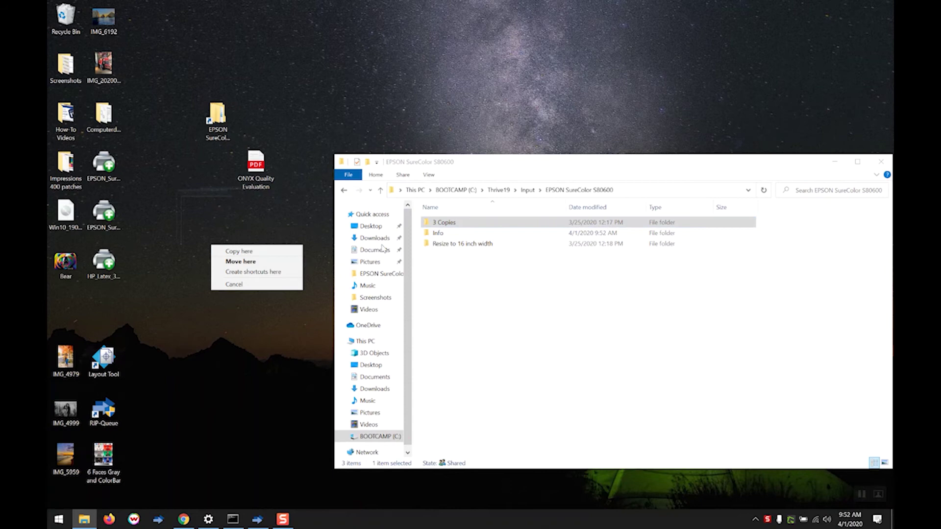
click(253, 271)
click(474, 245)
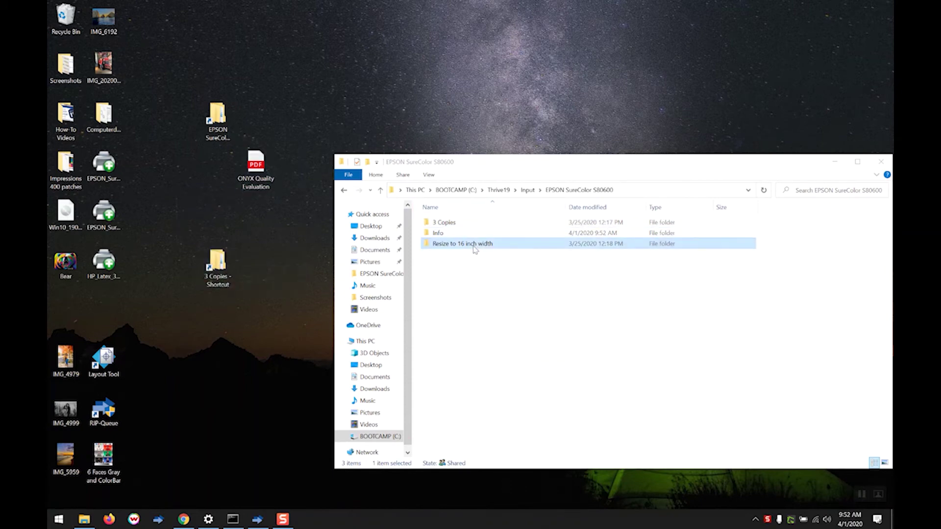
drag(474, 247, 228, 322)
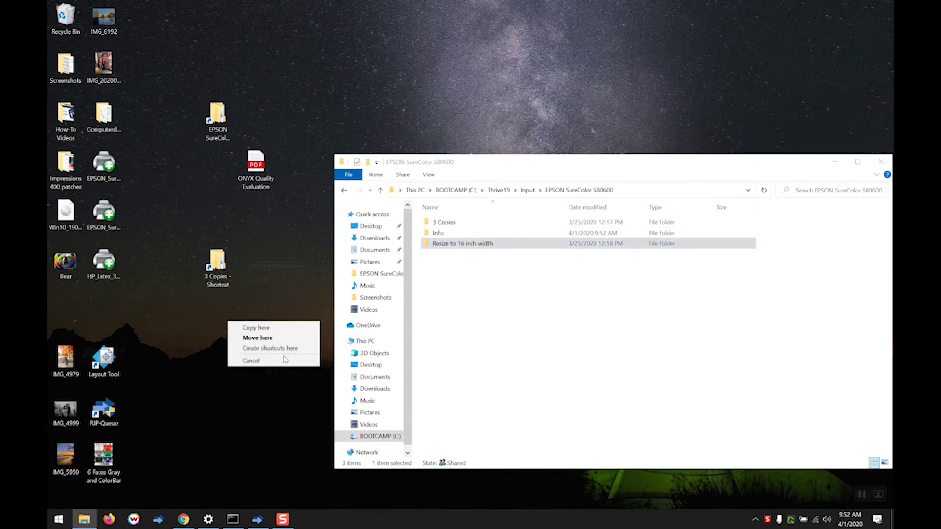
click(286, 349)
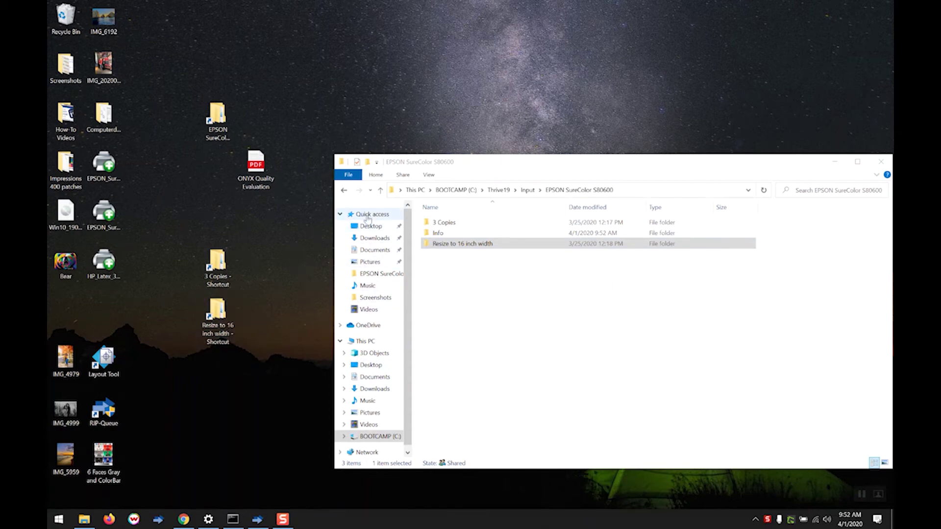
- Copy the ONYX Quality Evaluation PDF onto the 3 Copies shortcut, and try the Resize shortcut too
drag(255, 169, 215, 270)
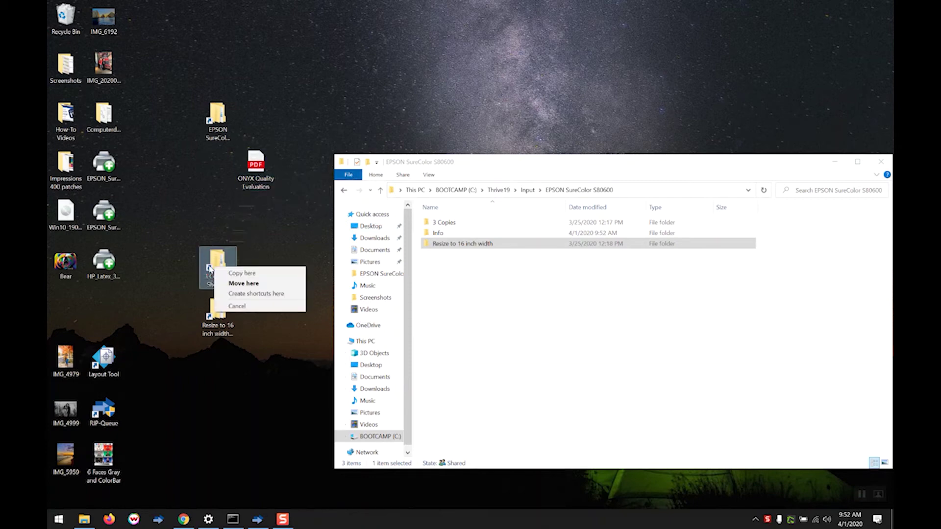
click(245, 274)
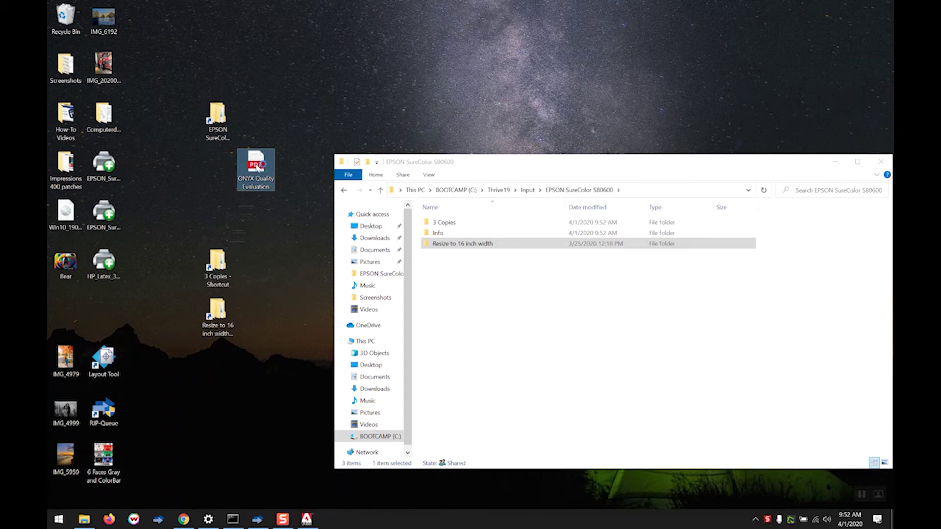
drag(255, 169, 215, 327)
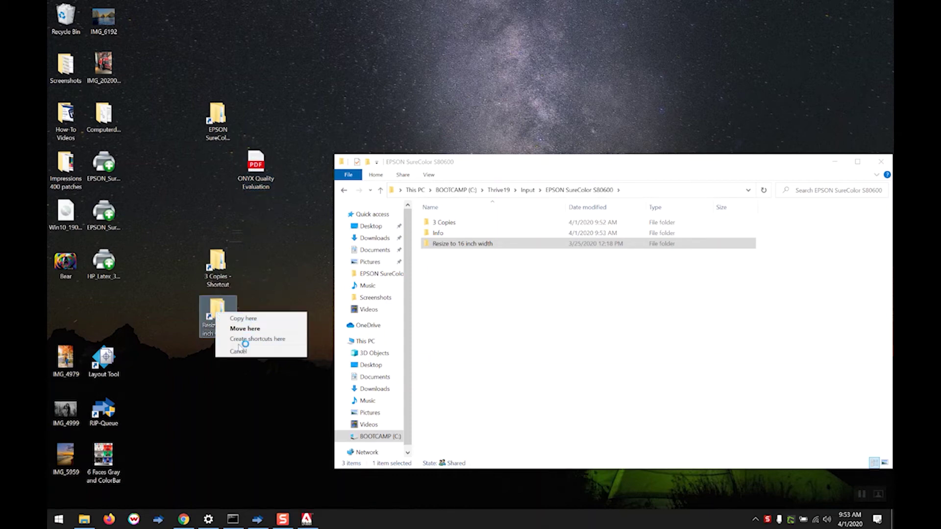
click(240, 340)
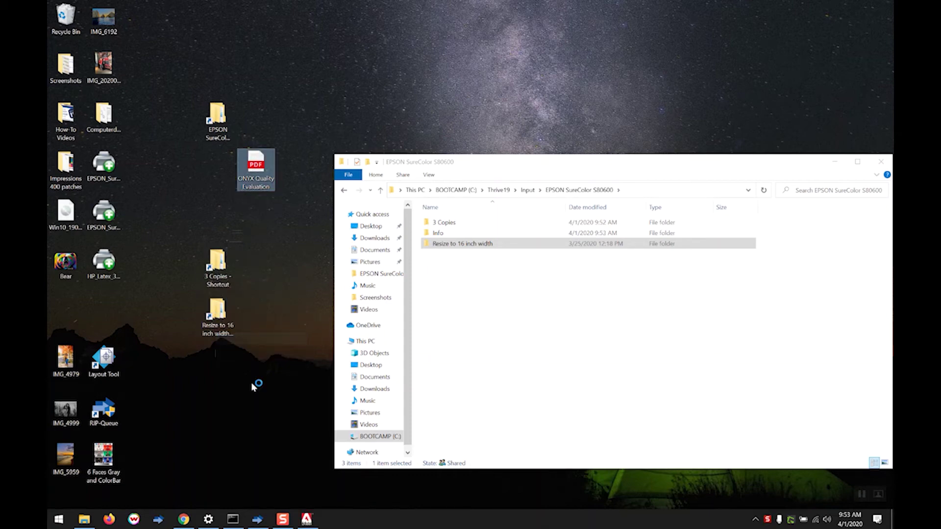
- Copy the PDF onto the Resize to 16 inch width shortcut and select the new ONYX_Quality_Evaluation~2 job
click(258, 519)
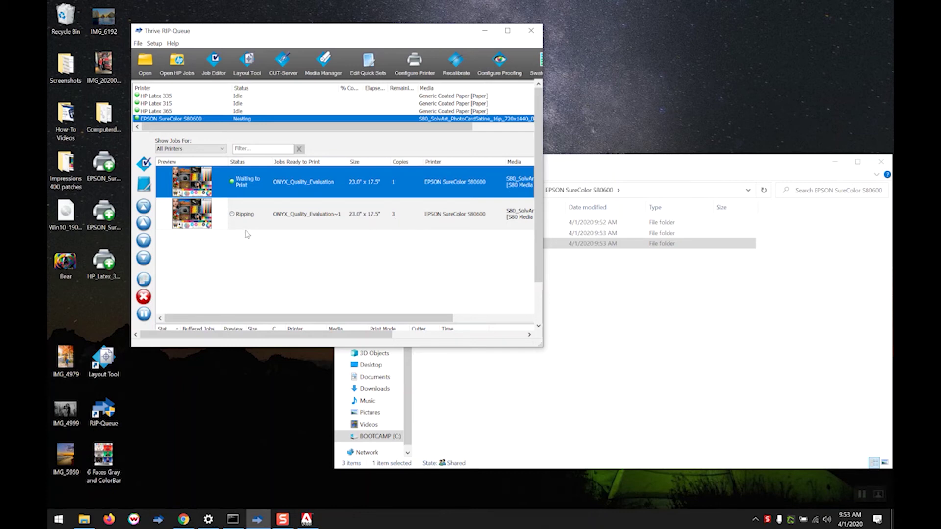
drag(318, 37, 529, 25)
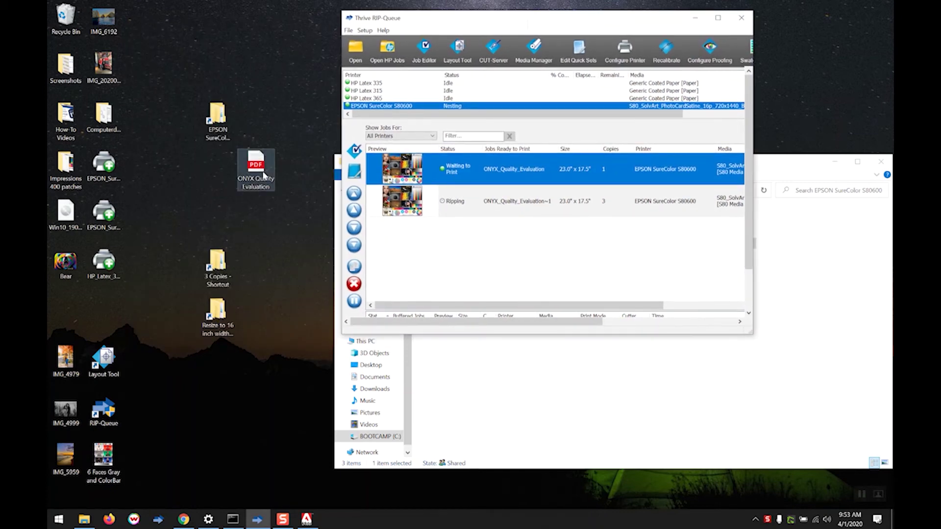
drag(263, 179, 216, 318)
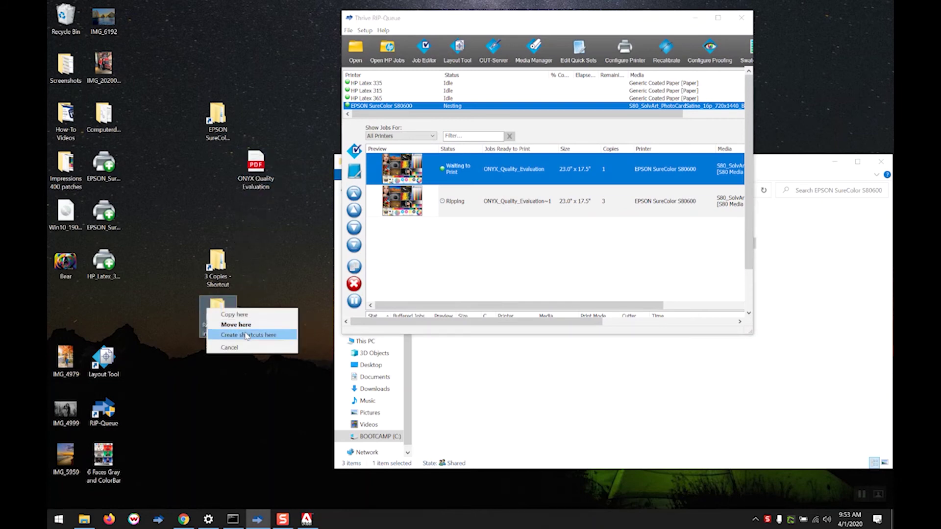
click(255, 315)
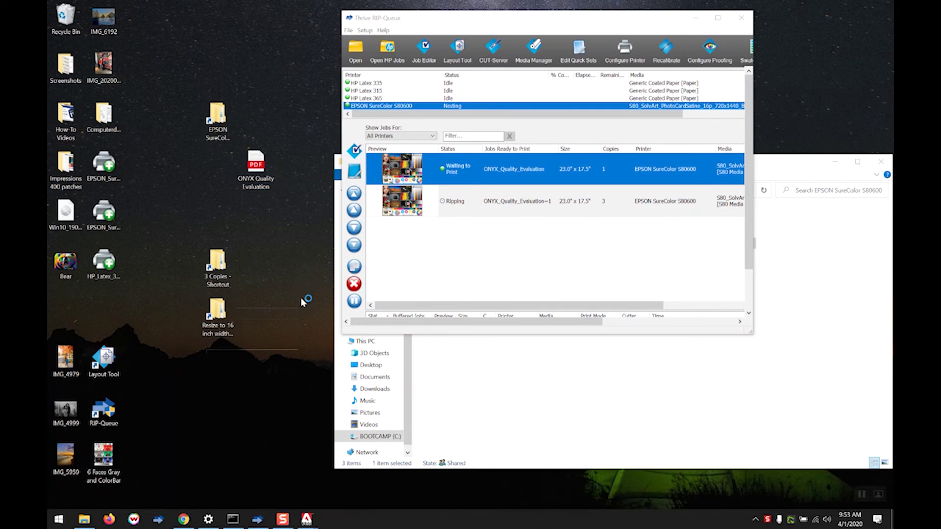
click(613, 237)
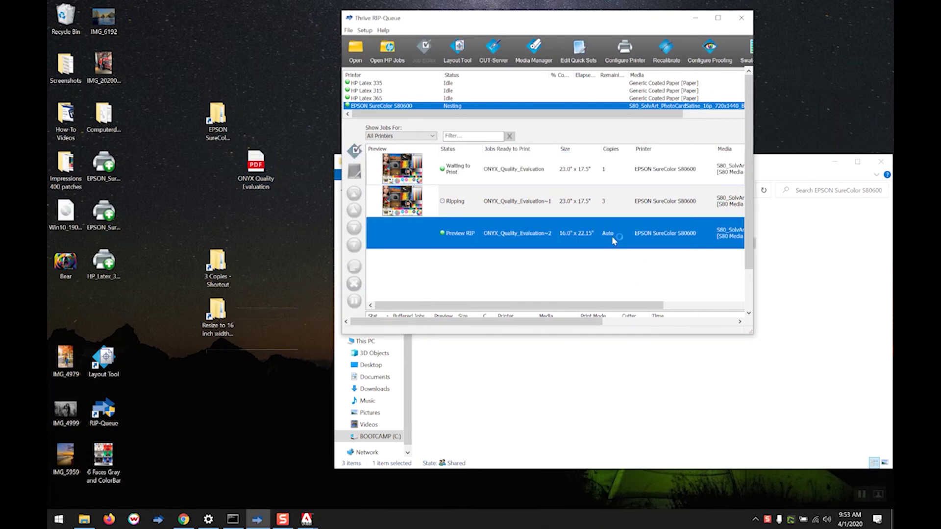
- Maximize RIP-Queue and open the S80600's Group Jobs Together placement strategy settings
double_click(590, 19)
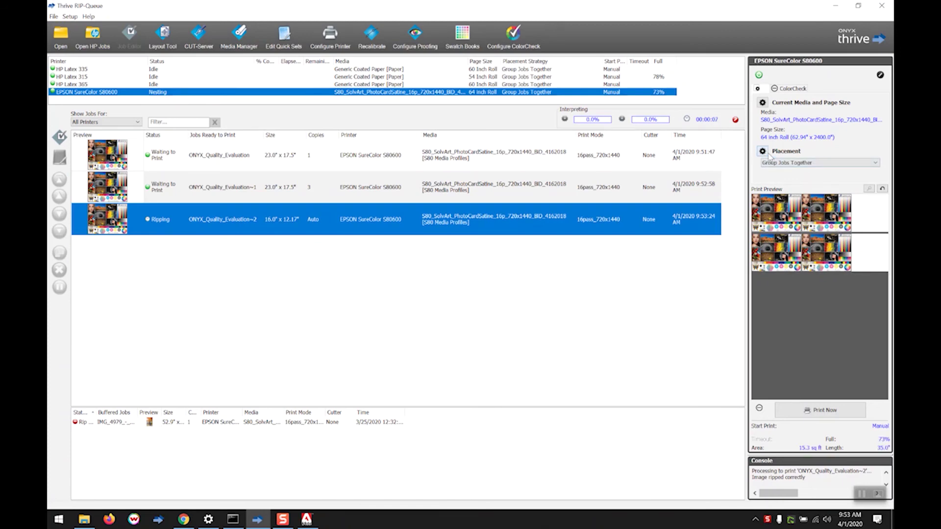
click(763, 151)
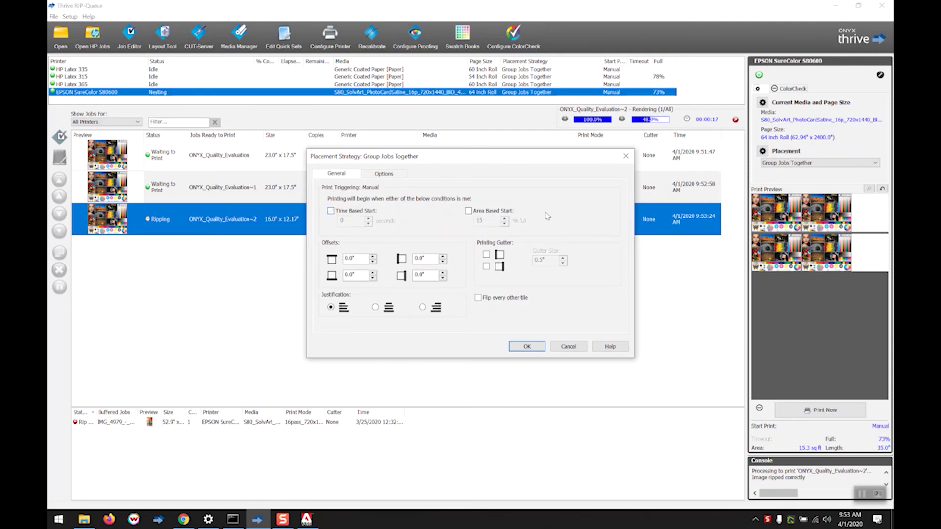
- Try enabling time-based and area-based automatic print starts, then cancel the Placement Strategy dialog
click(485, 211)
click(486, 212)
click(351, 213)
click(486, 211)
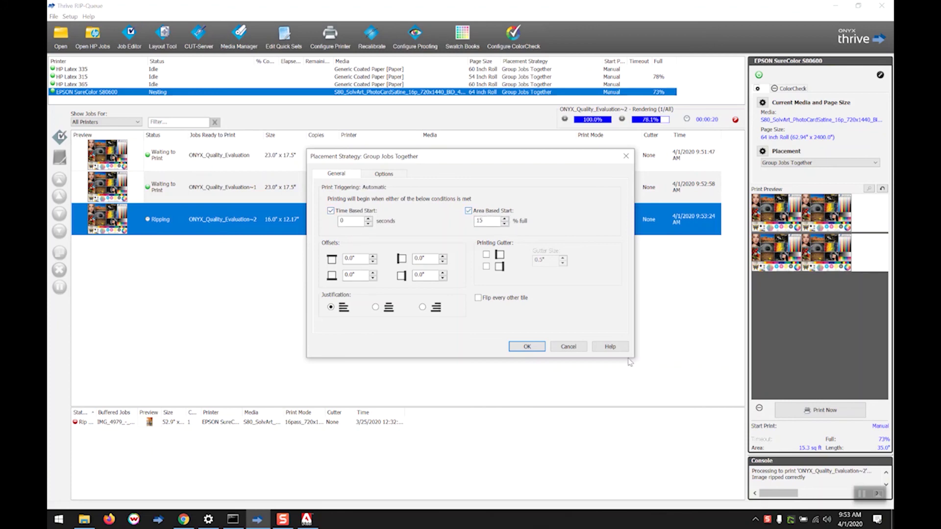
click(567, 349)
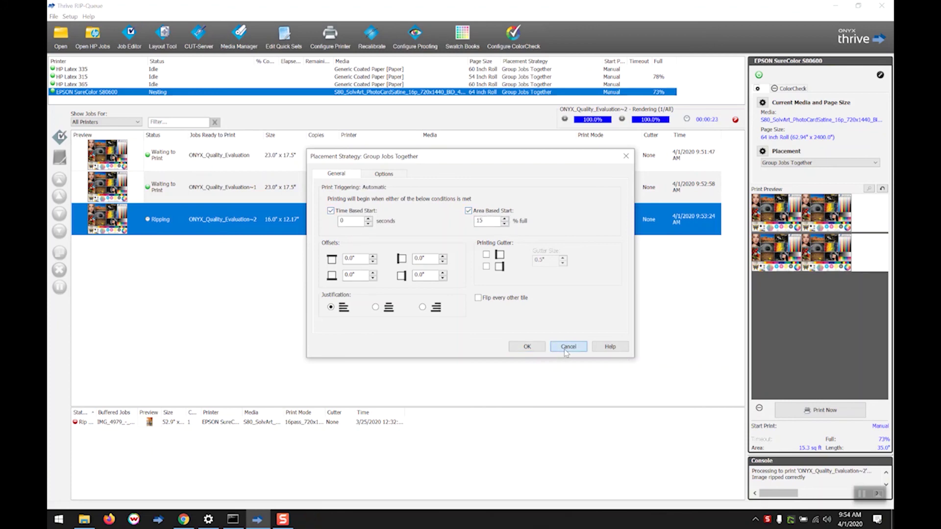